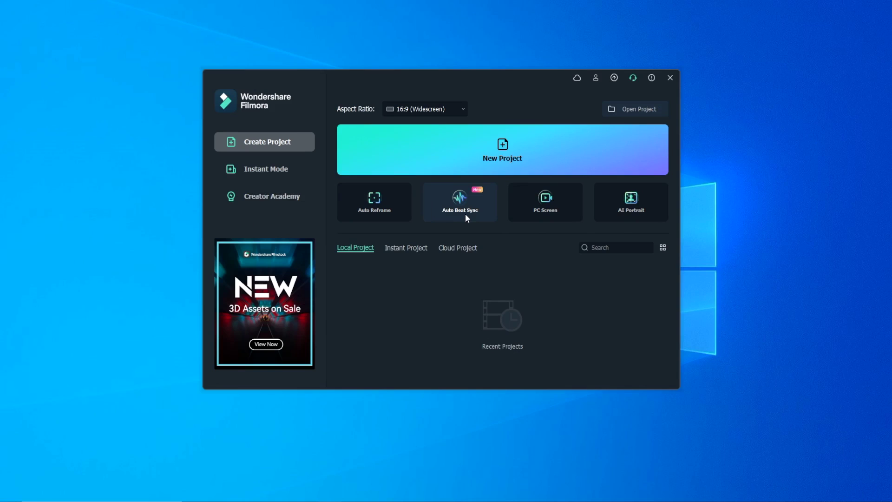
- Create a new project, import the hands-holding-glowing-orb video and place it on the timeline
left_click(465, 214)
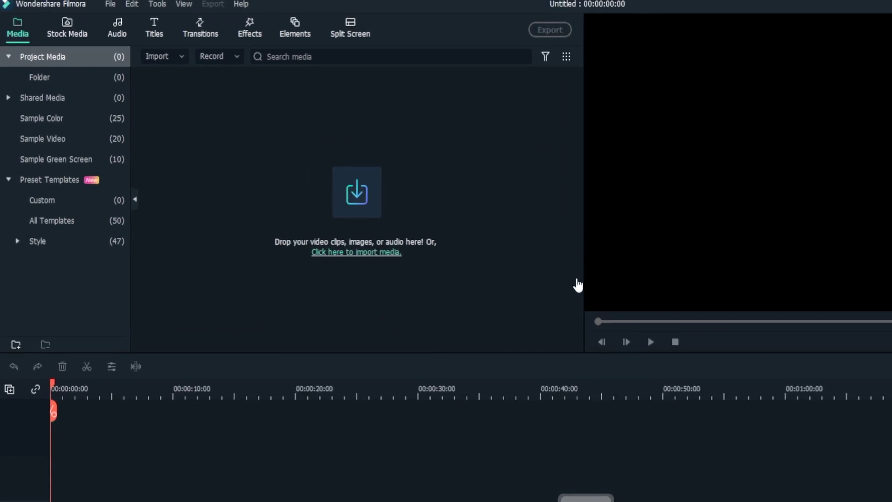
left_click(139, 45)
left_click(193, 82)
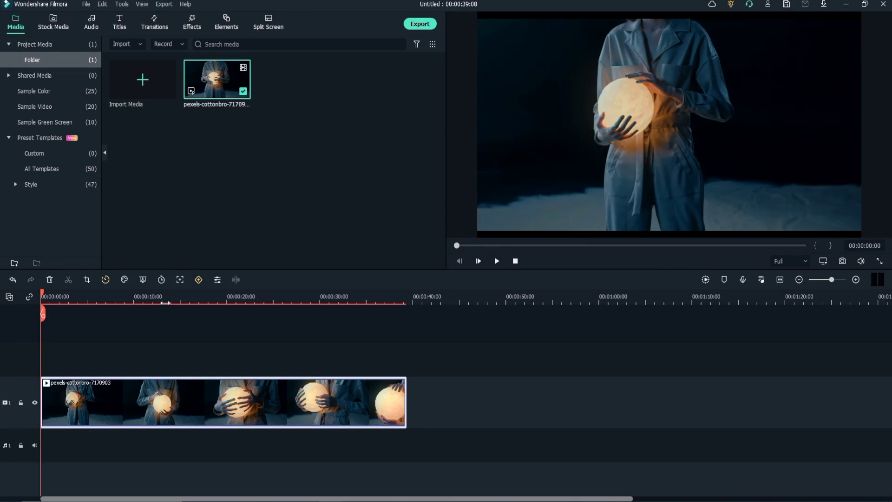
left_click(168, 300)
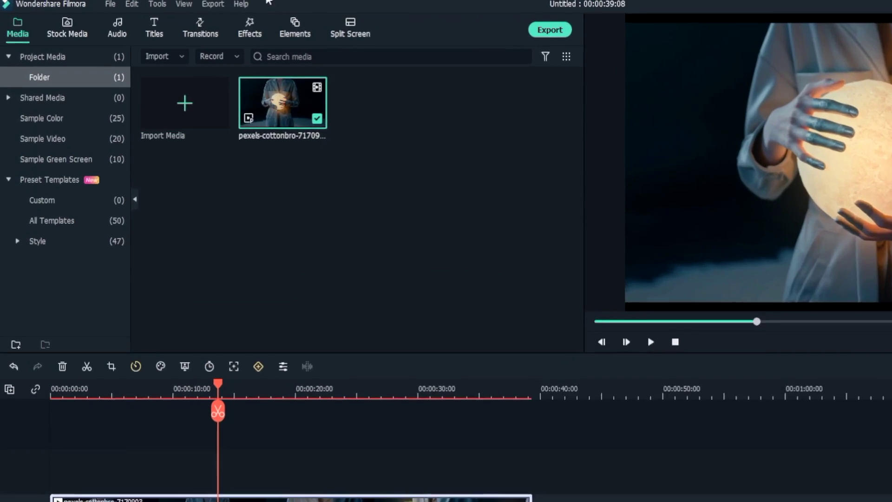
left_click(268, 36)
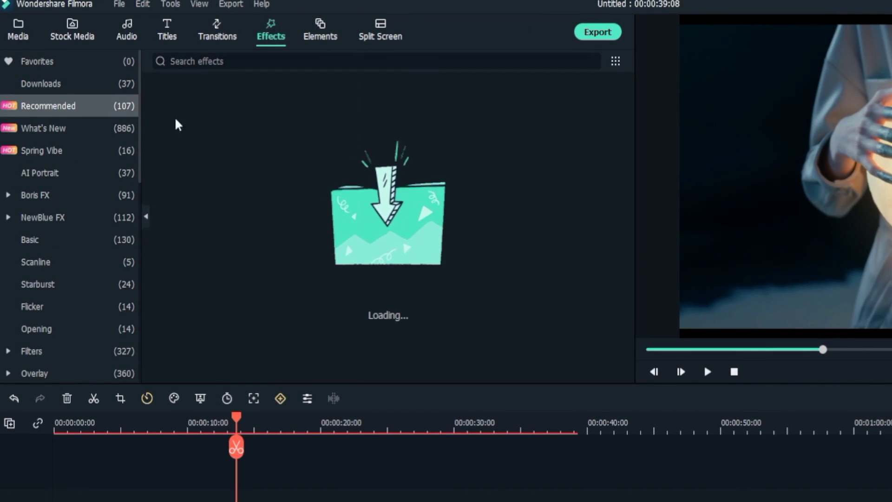
scroll(69, 209, "down", 5)
- Place the Lens Flare overlay Anime Overlay 2 on the track above the orb clip
left_click(59, 218)
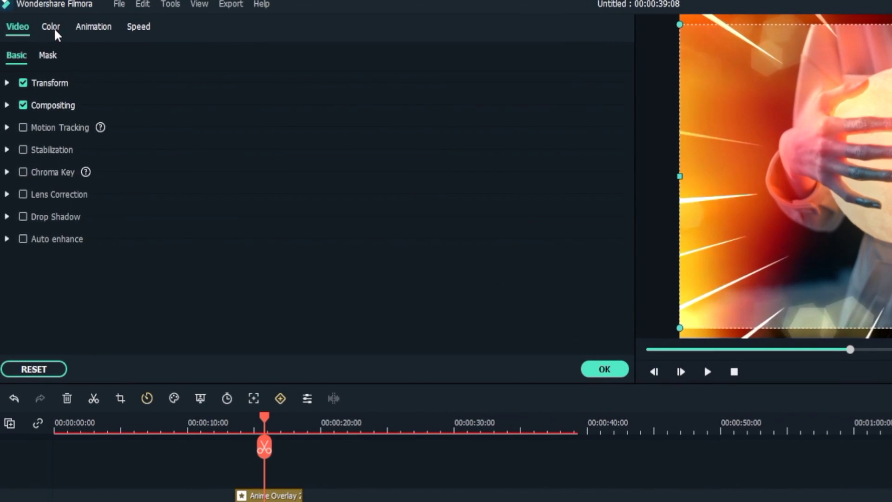
left_click(51, 26)
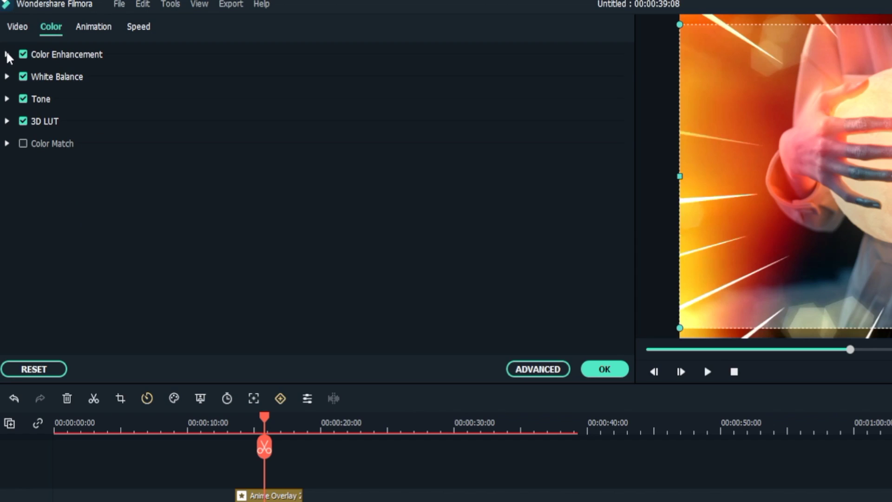
- Check the overlay's Color enhancement and Video settings, leaving enhancement at zero, and confirm
left_click(7, 55)
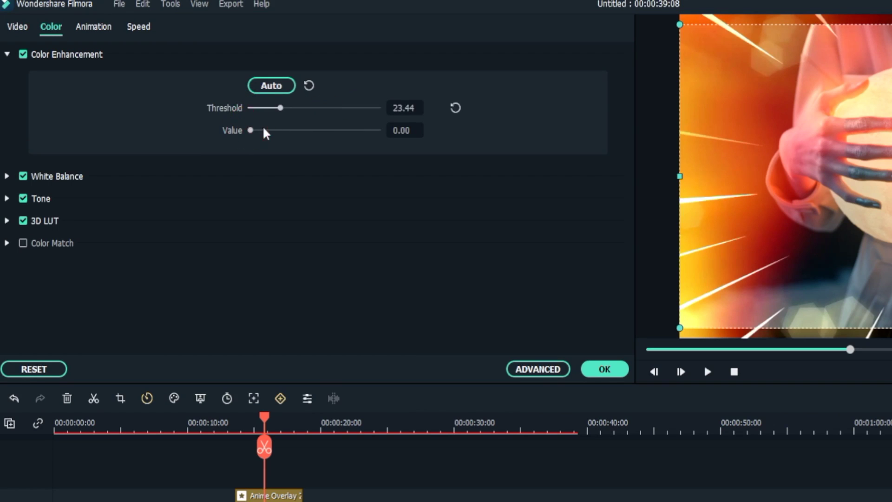
left_click_drag(251, 130, 250, 109)
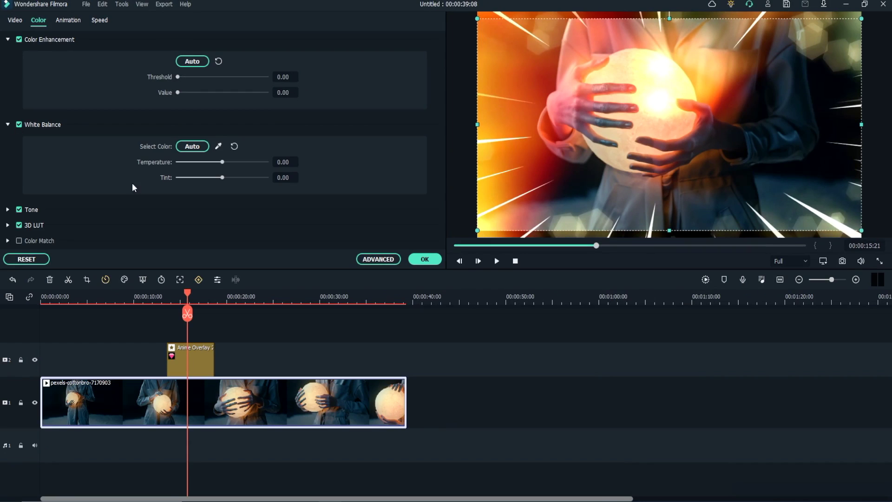
left_click_drag(441, 161, 440, 201)
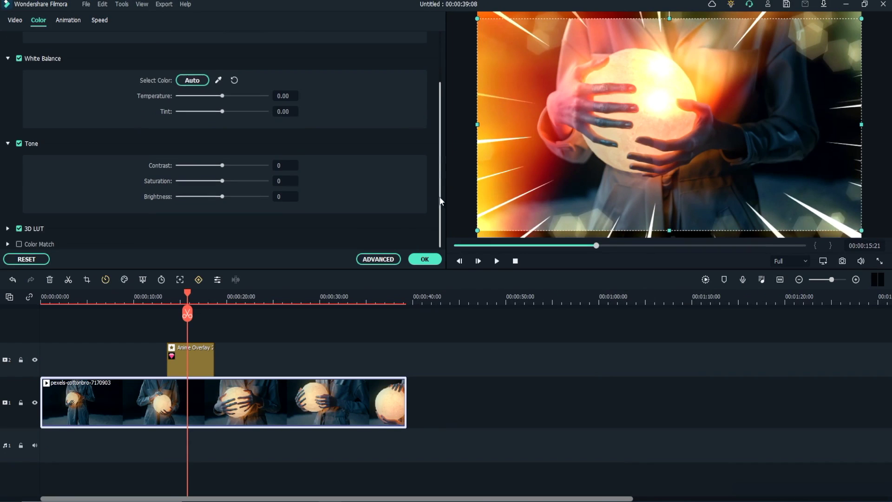
left_click(14, 20)
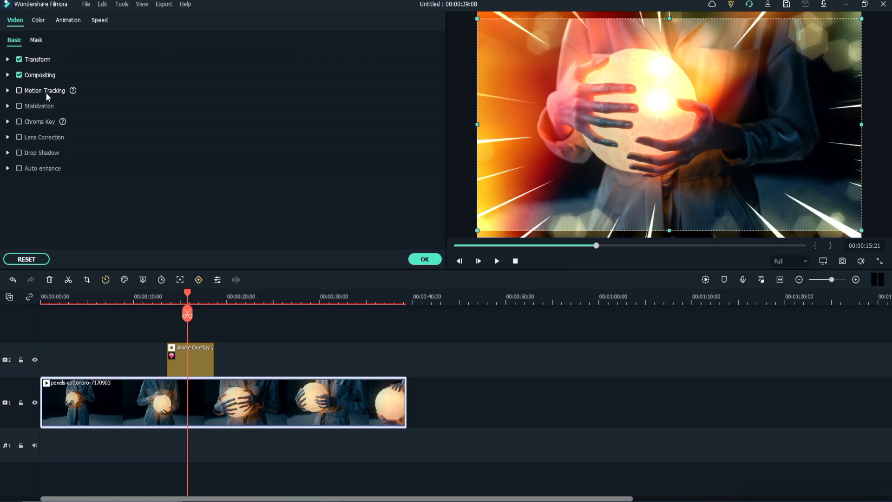
left_click(424, 259)
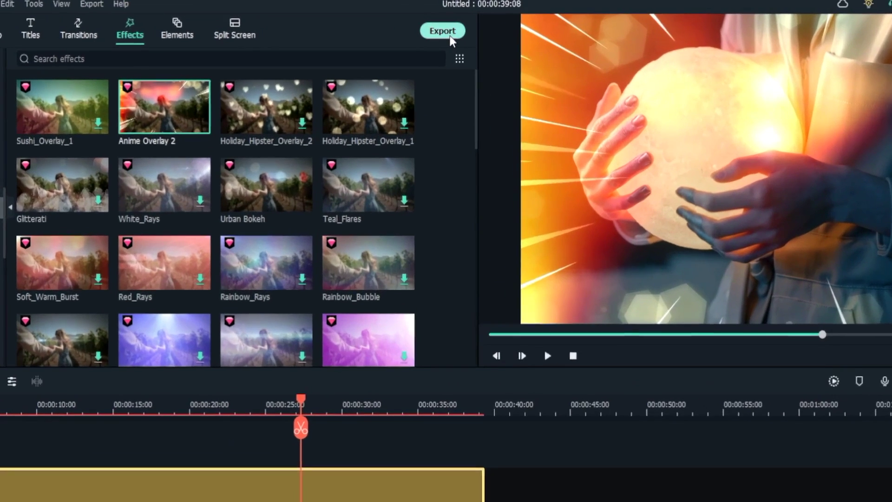
- Export the project locally as an MP4 file with default settings
left_click(423, 25)
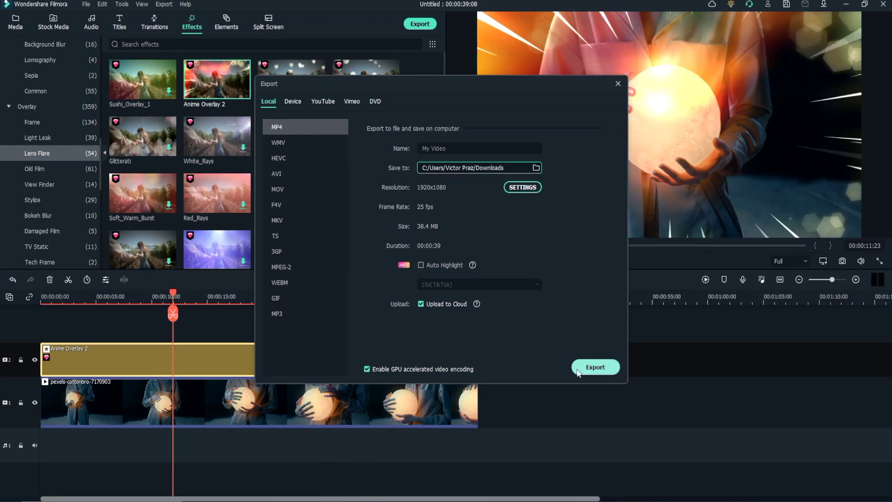
left_click(594, 368)
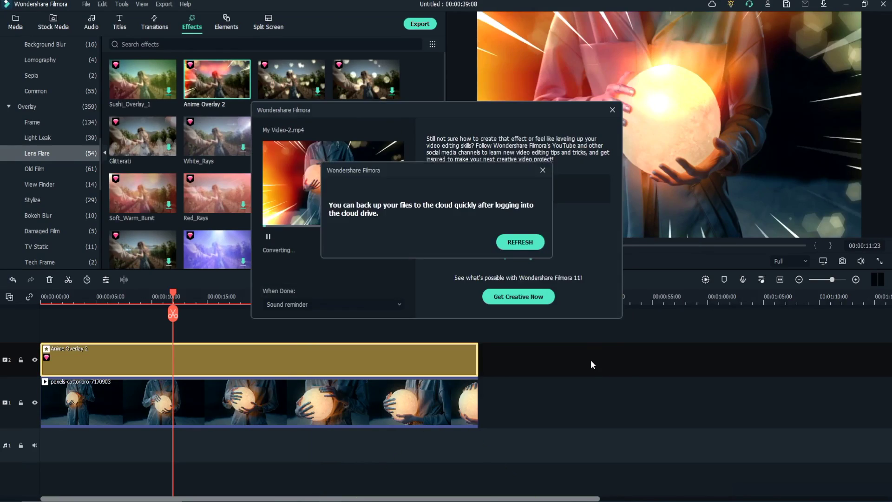